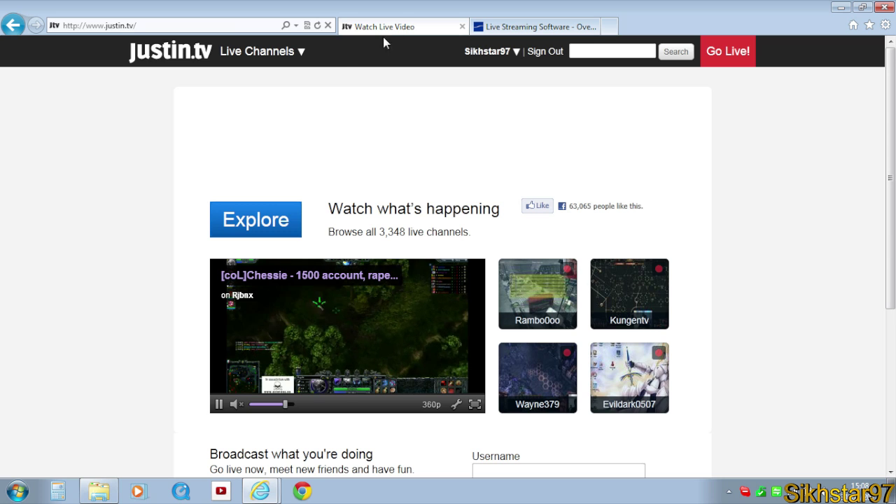
# Open the Wirecast product page at telestream.net/wirecast and highlight the site's domain in the address.
pyautogui.click(524, 31)
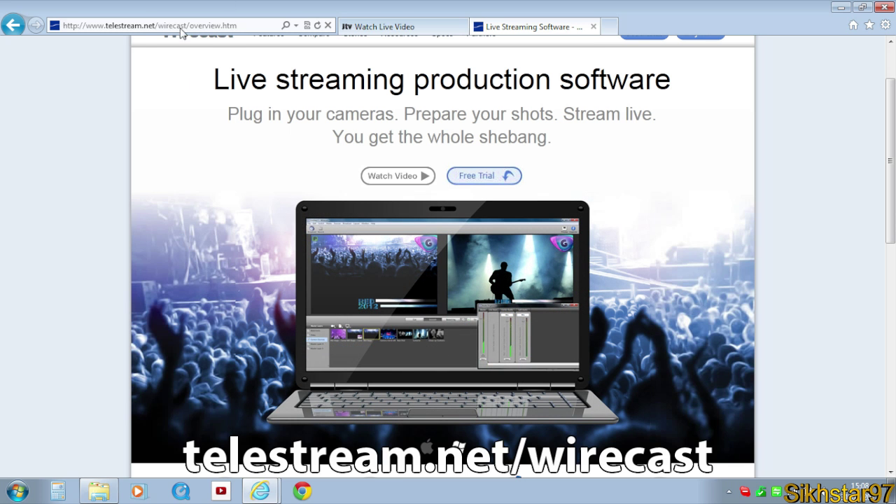
pyautogui.click(129, 27)
pyautogui.click(167, 27)
pyautogui.moveTo(108, 26); pyautogui.dragTo(156, 25)
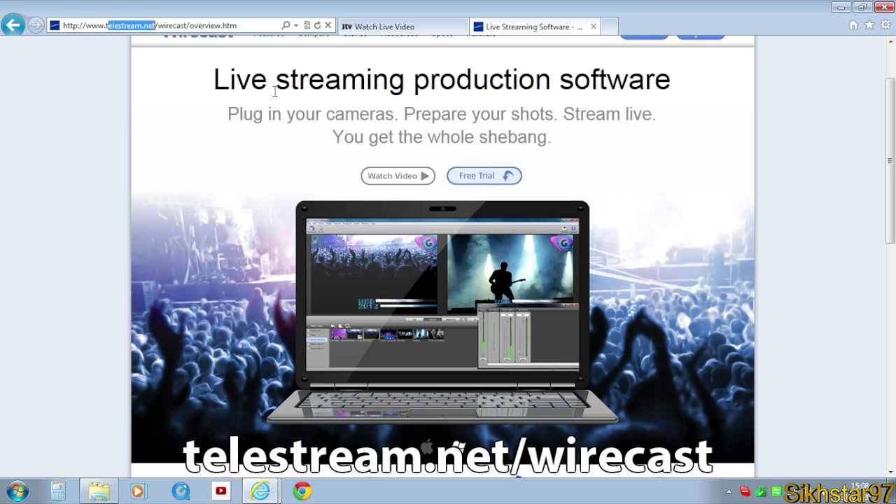
pyautogui.scroll(2, 555, 94)
pyautogui.moveTo(391, 69)
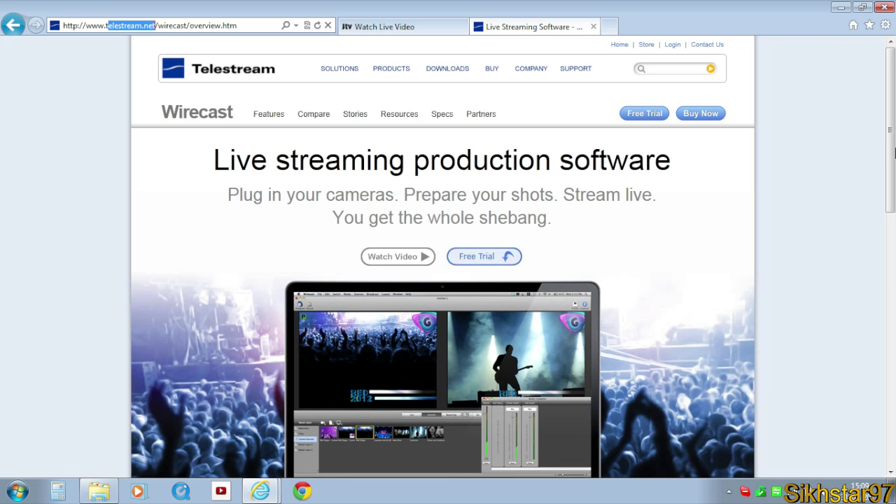
# Browse the Wirecast overview, highlighting 'Prepare' and 'Stream live' in the tagline, then minimize the browser.
pyautogui.scroll(-2, 890, 119)
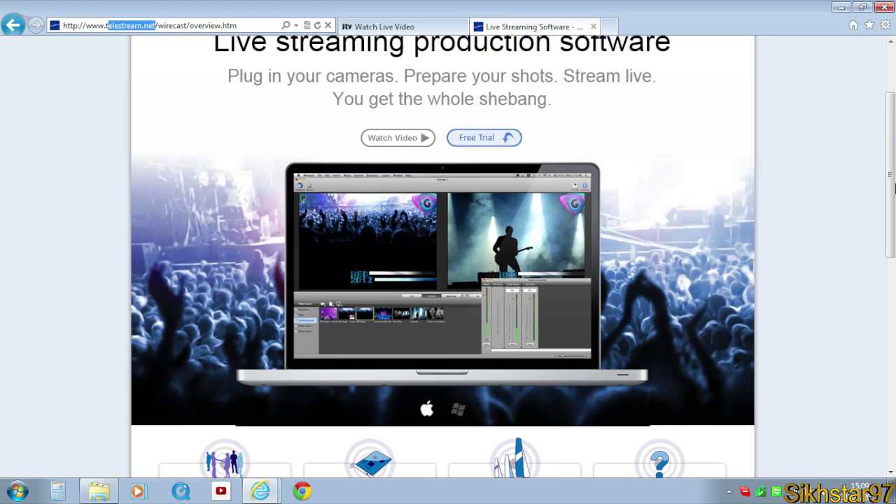
pyautogui.scroll(2, 541, 283)
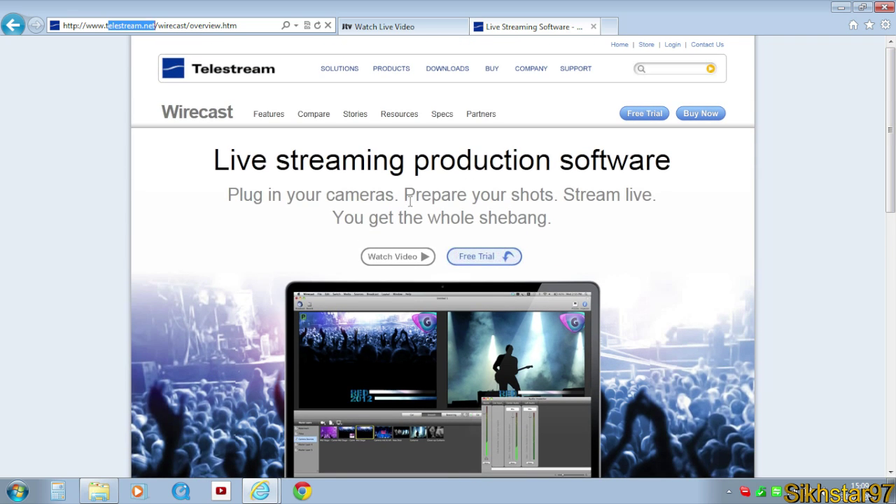
pyautogui.moveTo(406, 196); pyautogui.dragTo(467, 196)
pyautogui.click(606, 194)
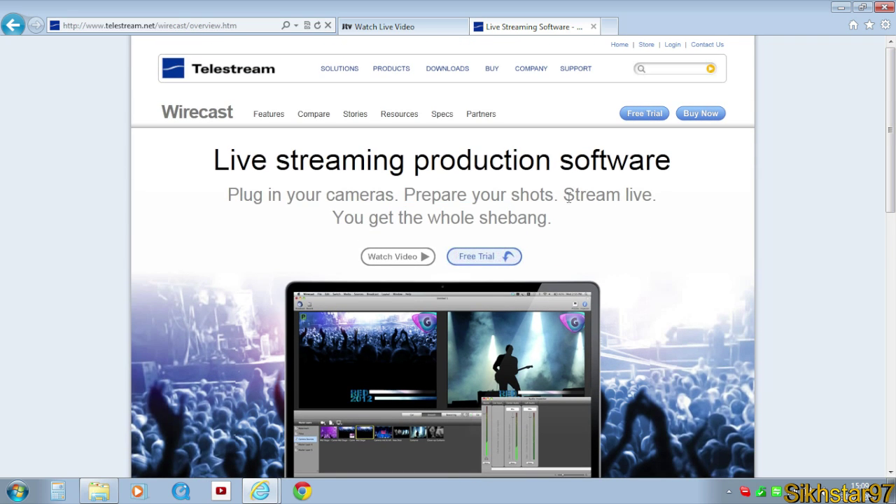
pyautogui.moveTo(569, 196); pyautogui.dragTo(662, 216)
pyautogui.click(841, 7)
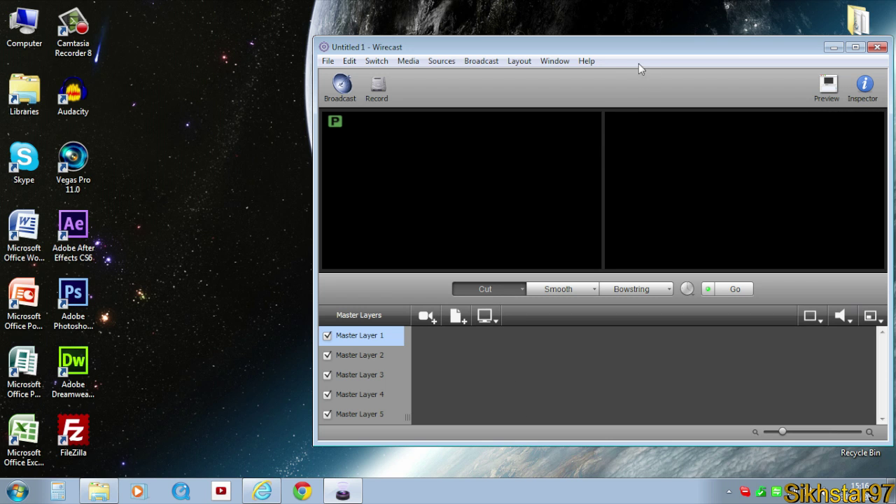
# Reposition the Wirecast window, review the aspect ratio and layout options unchanged, and select Master Layer 1.
pyautogui.moveTo(630, 56); pyautogui.dragTo(482, 44)
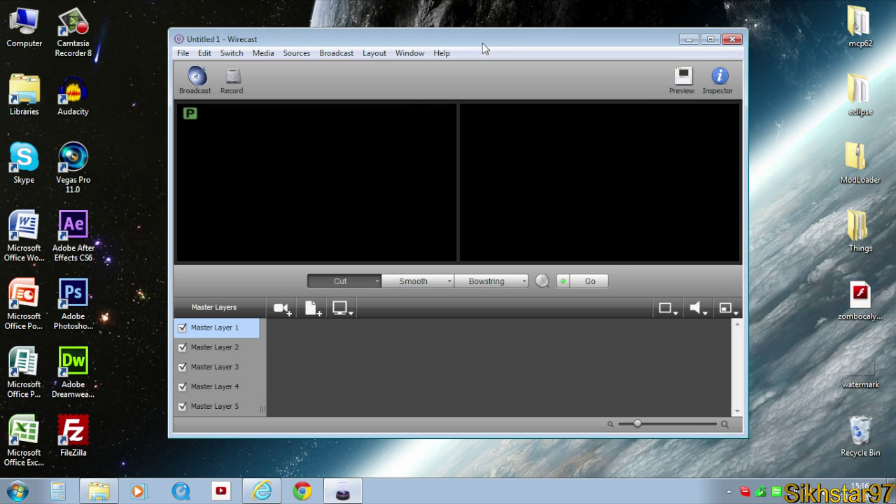
pyautogui.click(183, 53)
pyautogui.moveTo(273, 144)
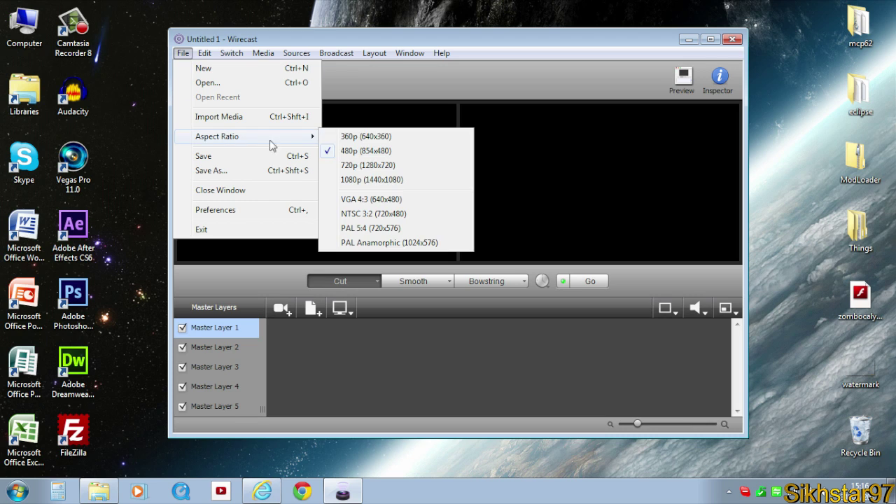
pyautogui.click(354, 169)
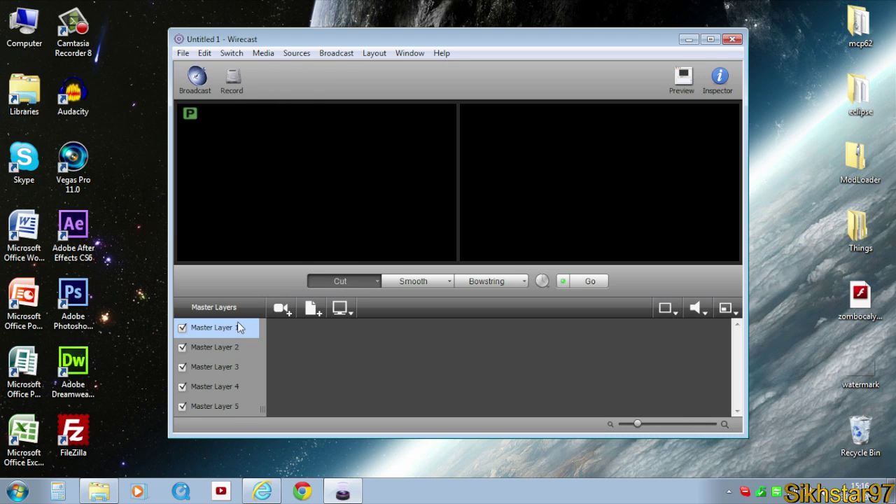
pyautogui.click(375, 54)
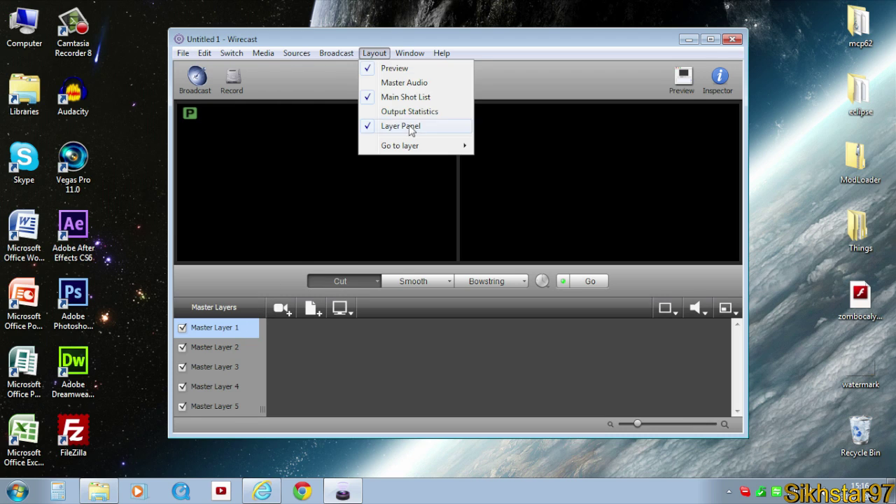
pyautogui.click(243, 331)
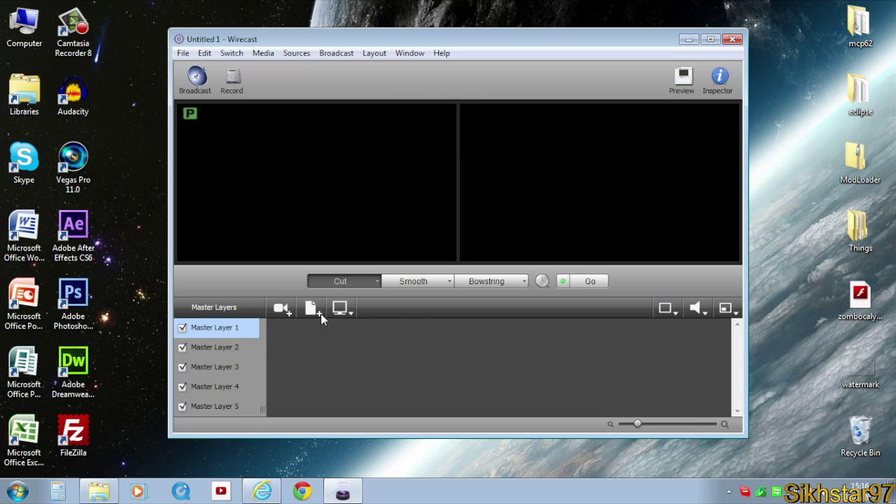
# Add watermark.png from the Desktop as a picture shot and put it live.
pyautogui.click(319, 313)
pyautogui.click(331, 342)
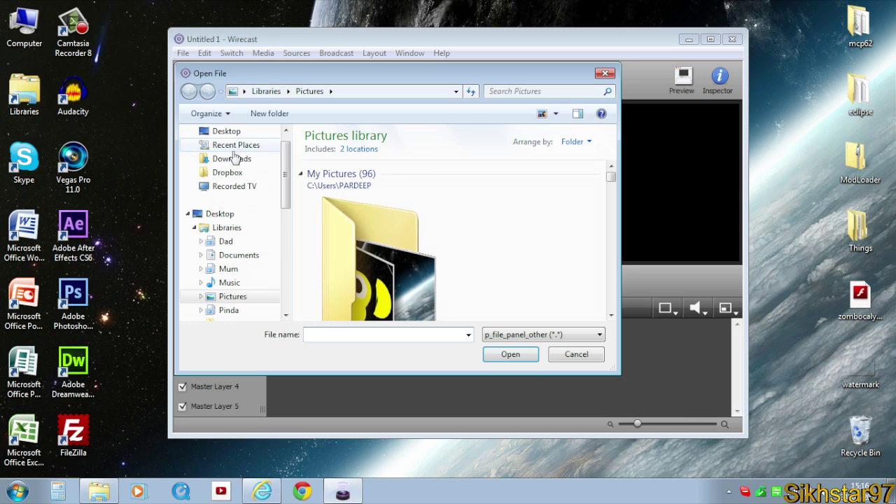
pyautogui.click(226, 131)
pyautogui.moveTo(612, 179); pyautogui.dragTo(611, 312)
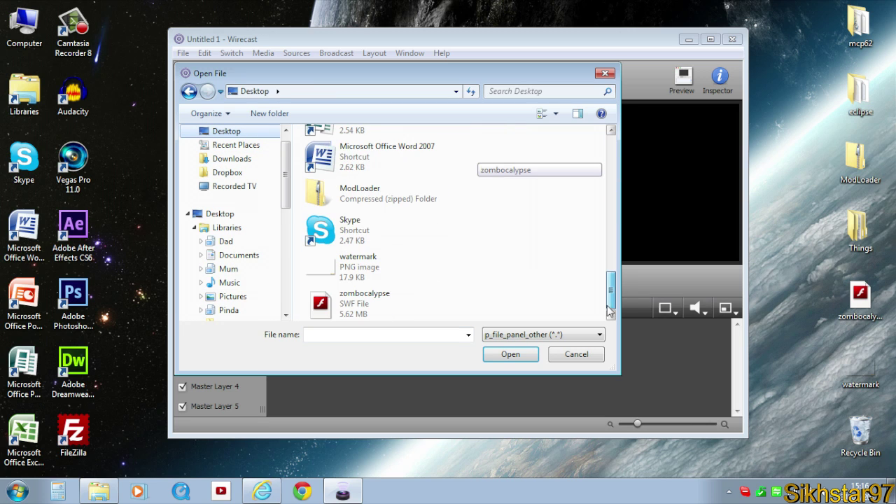
pyautogui.doubleClick(364, 265)
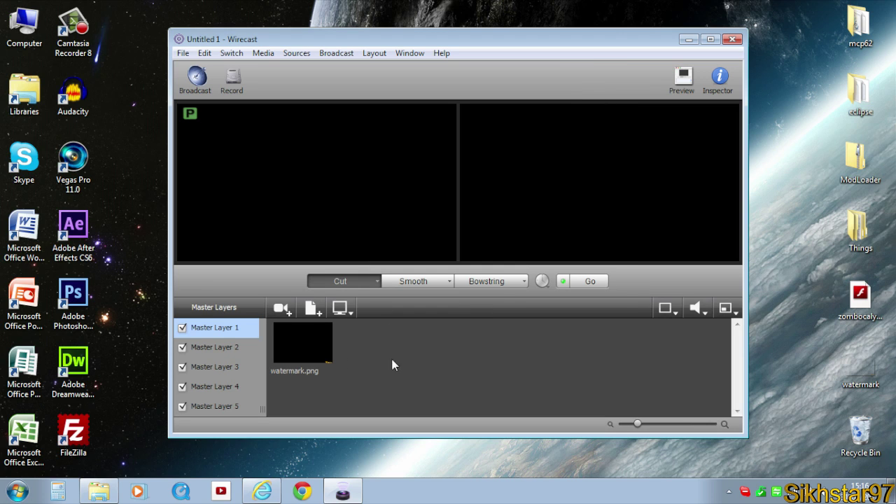
pyautogui.click(298, 359)
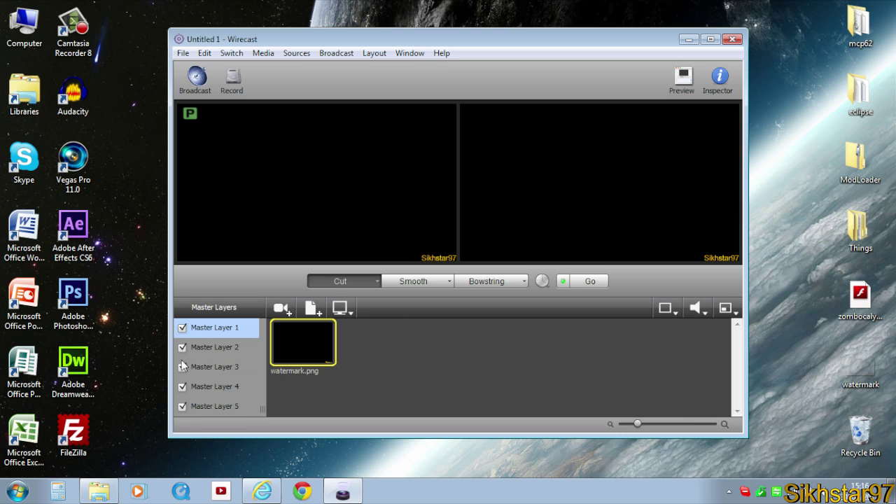
# On Master Layer 2, launch Desktop Presenter capturing the Main Display at Full Screen.
pyautogui.click(210, 350)
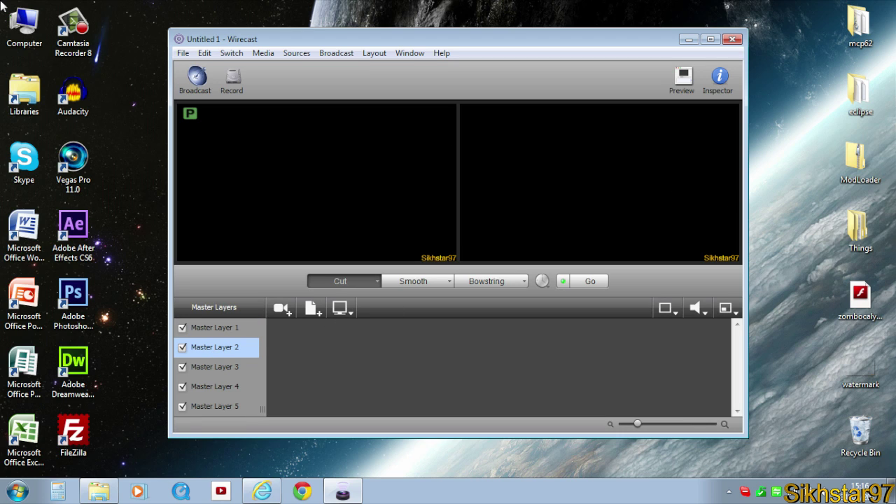
pyautogui.click(349, 315)
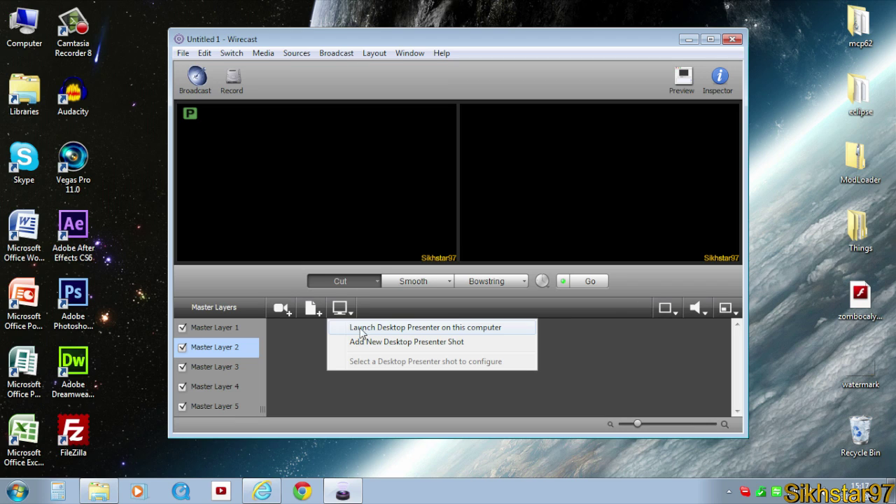
pyautogui.click(397, 330)
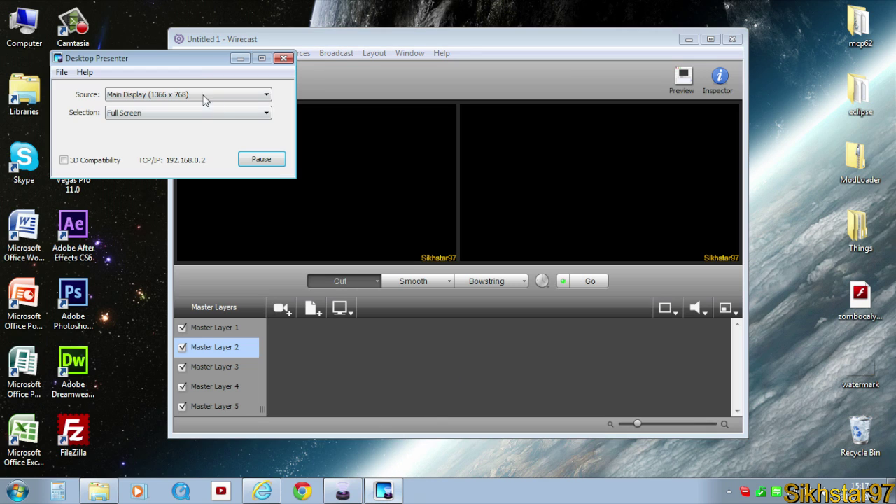
pyautogui.click(176, 95)
pyautogui.click(170, 106)
pyautogui.click(168, 111)
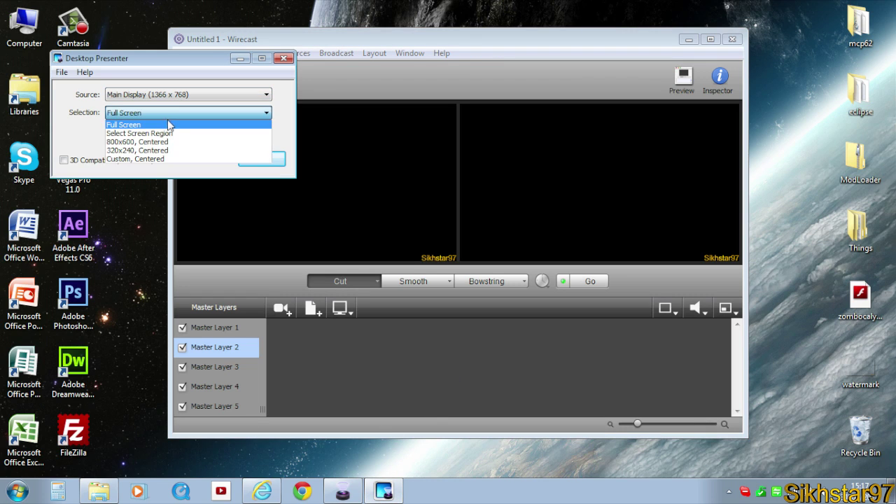
pyautogui.click(168, 125)
pyautogui.click(371, 353)
# Add a new Desktop Presenter shot to Master Layer 2 and put the desktop capture live.
pyautogui.click(341, 313)
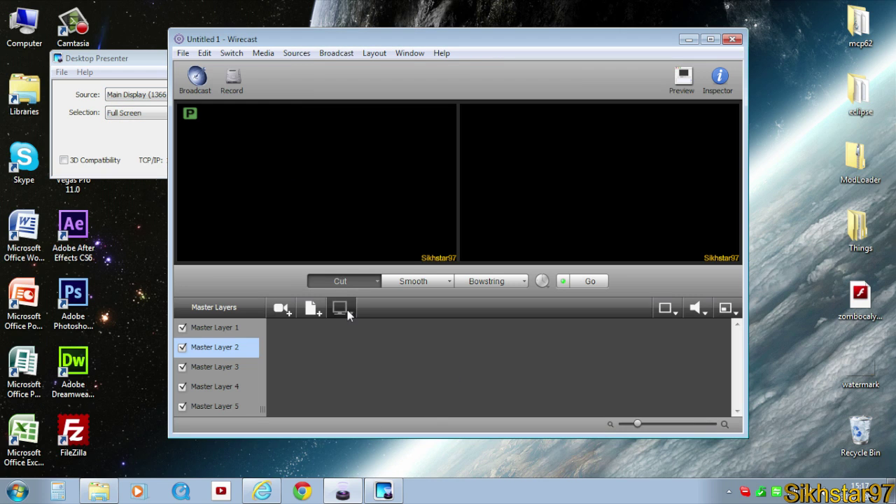
pyautogui.click(402, 331)
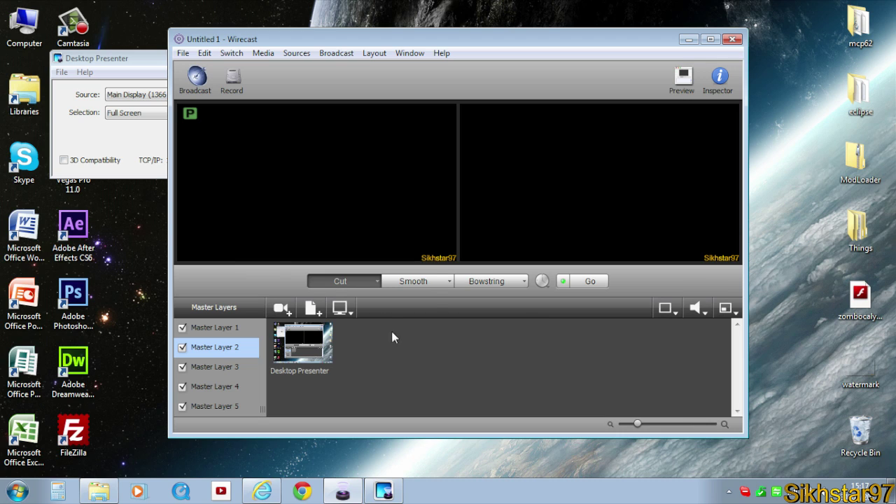
pyautogui.click(303, 344)
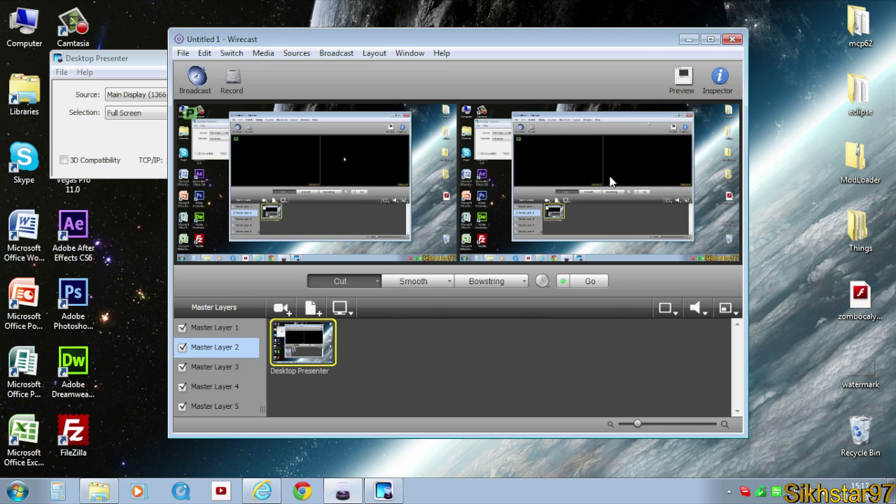
pyautogui.click(243, 336)
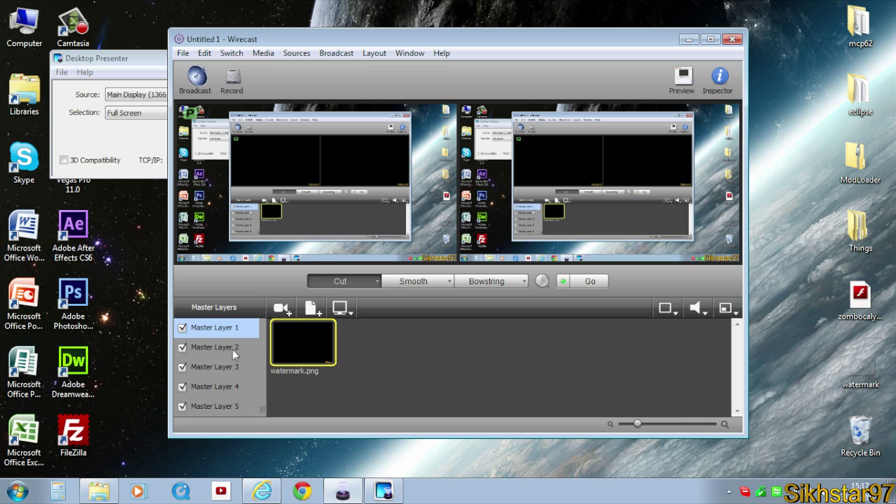
pyautogui.click(233, 350)
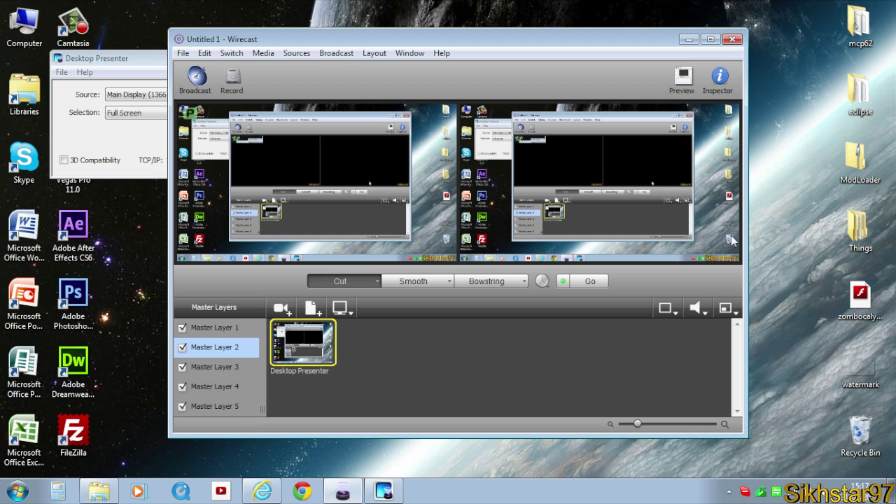
pyautogui.click(105, 72)
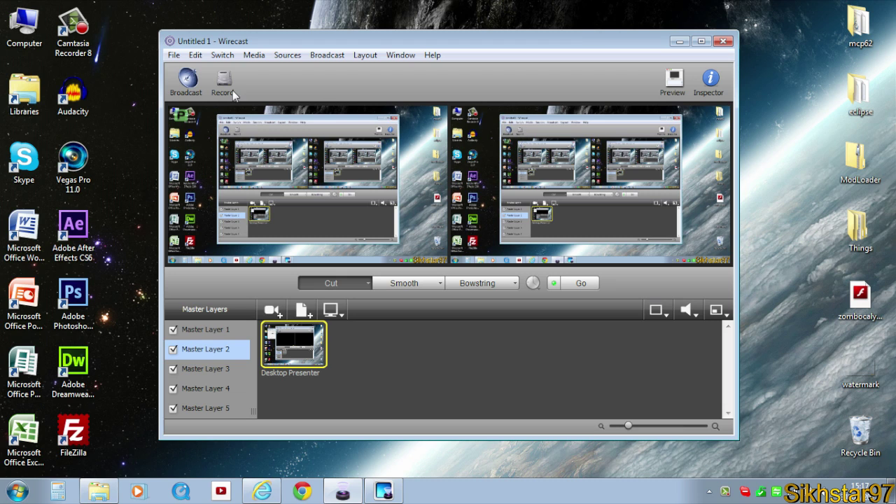
# Check the Broadcast menu without changes, then switch back to the Justin.tv page in the browser.
pyautogui.click(329, 60)
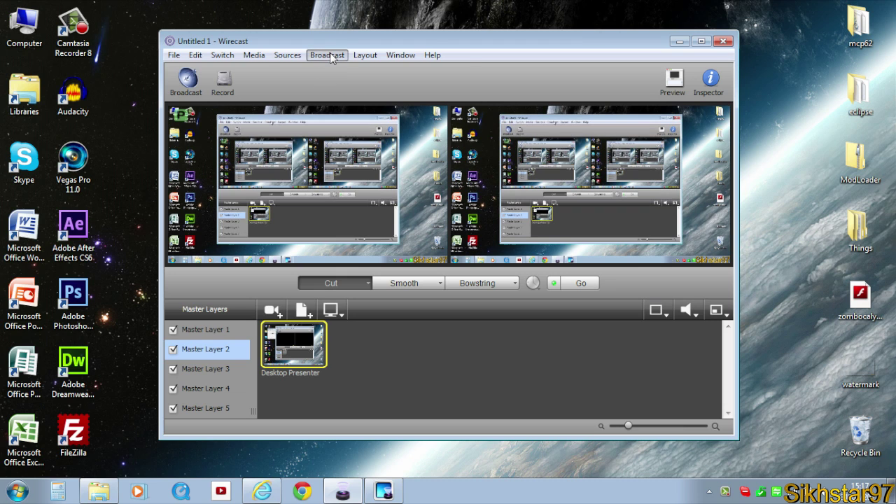
pyautogui.click(329, 59)
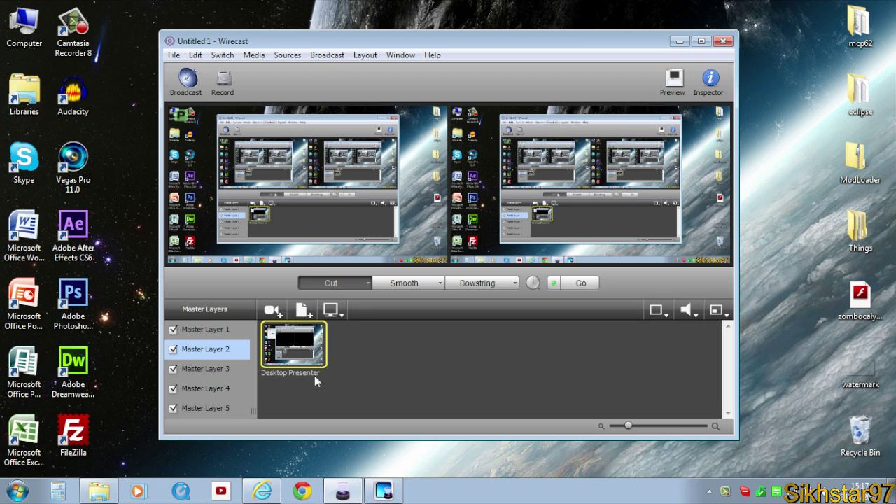
pyautogui.click(262, 491)
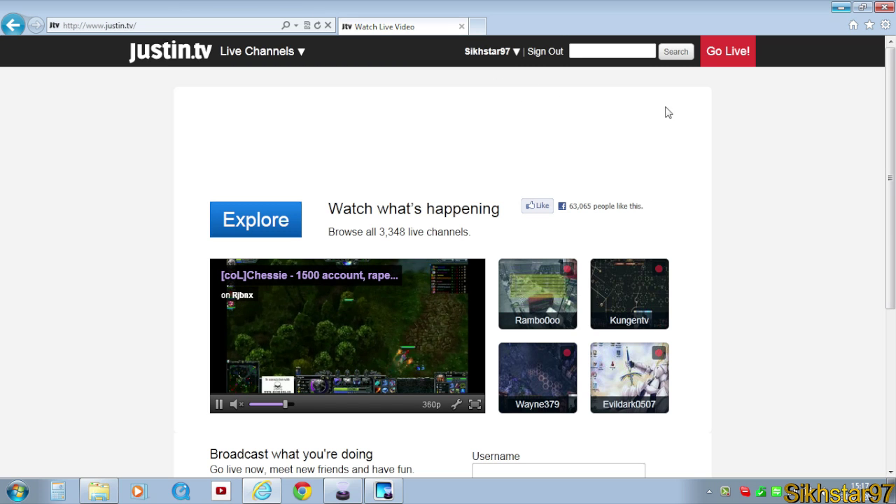
# Go to Justin.tv's Go Live! page and open More Streaming Options down to Flash Media Encoder.
pyautogui.click(728, 53)
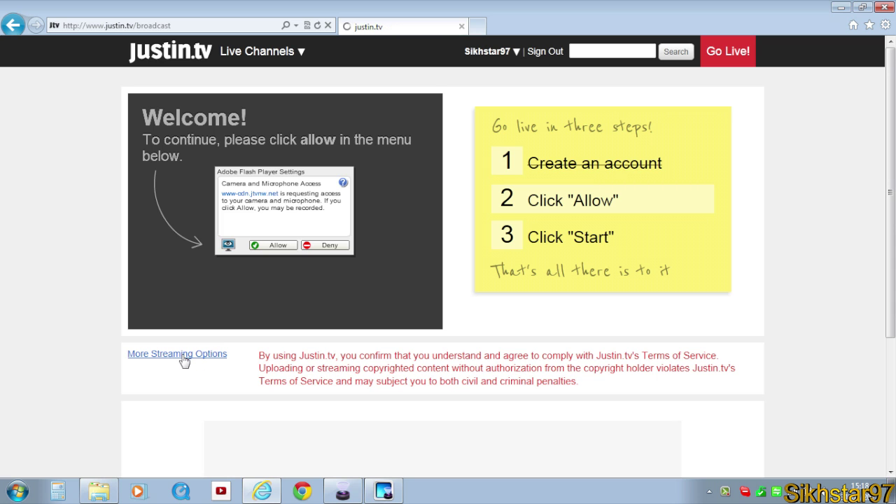
pyautogui.click(183, 357)
pyautogui.scroll(-3, 483, 386)
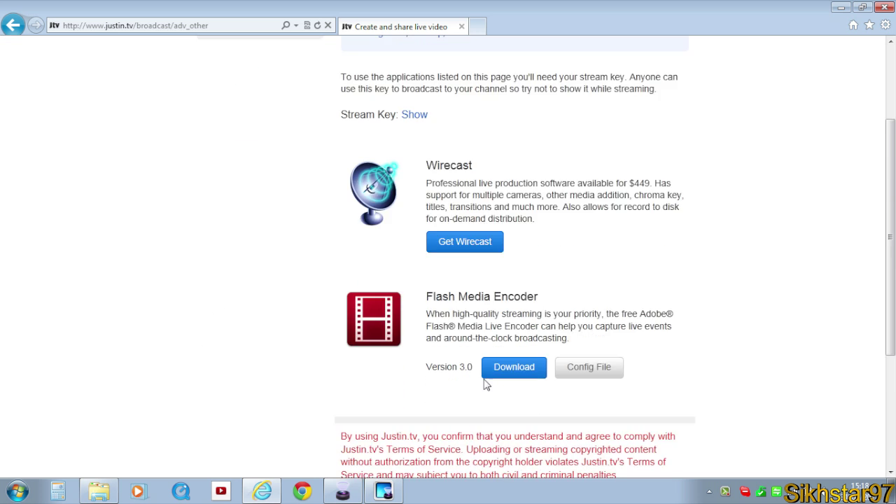
pyautogui.moveTo(427, 231); pyautogui.dragTo(538, 231)
# Download and save the Flash Media Encoder config file jtv.500k.4.3.xml, then view the downloads list.
pyautogui.click(595, 302)
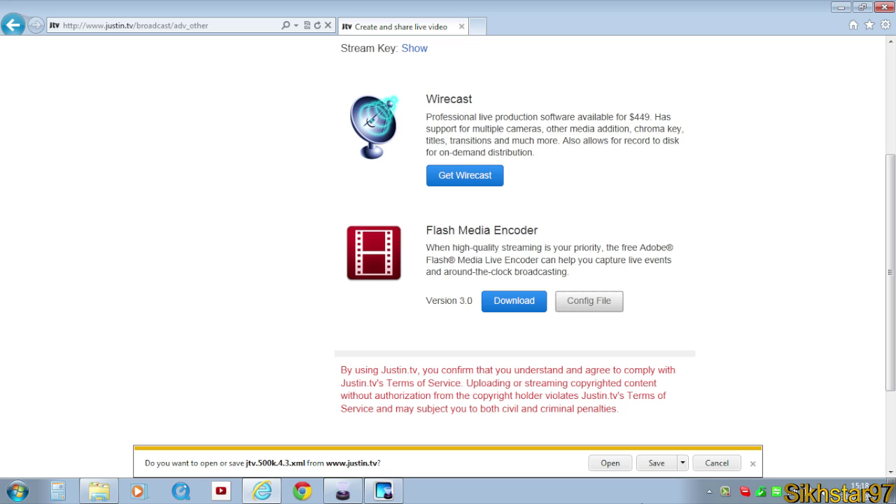
pyautogui.click(651, 465)
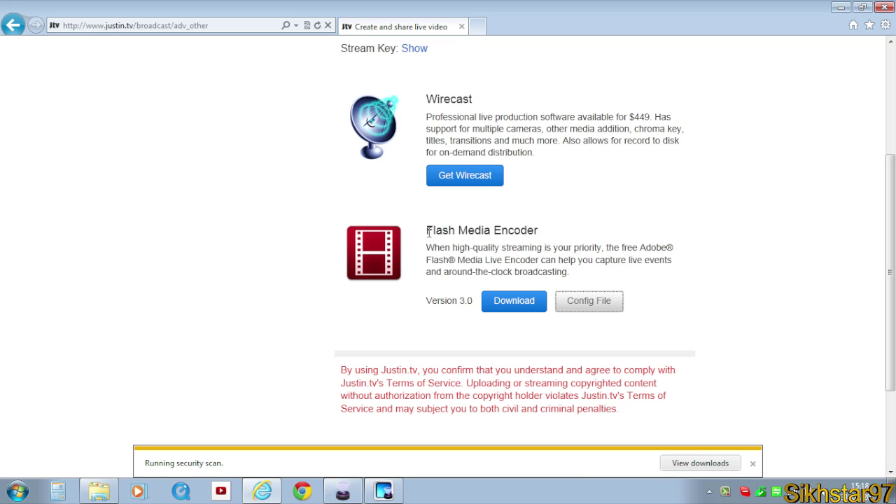
pyautogui.moveTo(429, 232); pyautogui.dragTo(540, 230)
pyautogui.click(514, 229)
pyautogui.moveTo(429, 230); pyautogui.dragTo(558, 230)
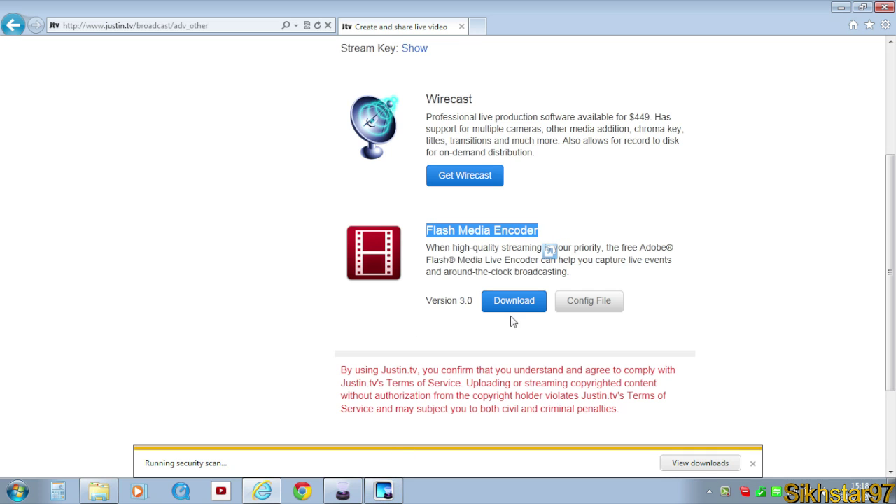
pyautogui.click(681, 465)
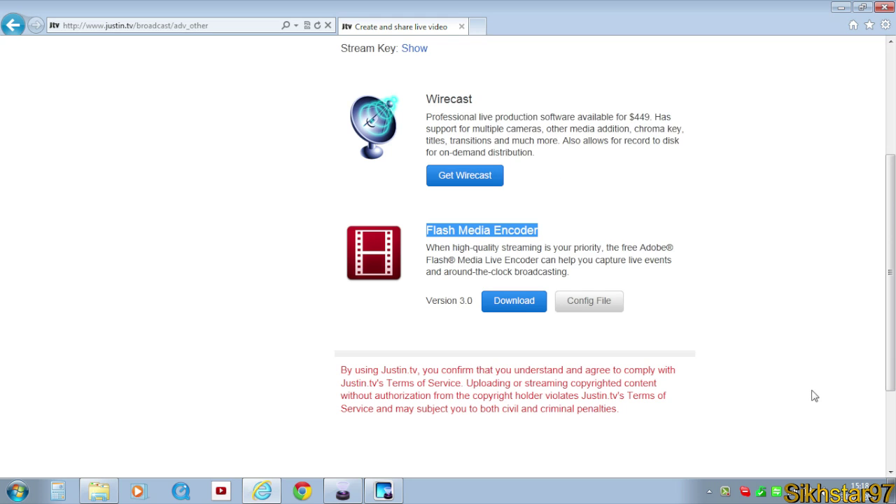
# Move the jtv.500k.4.3 config icon to the desktop centre and review its contents in Notepad.
pyautogui.click(891, 490)
pyautogui.moveTo(120, 24); pyautogui.dragTo(357, 171)
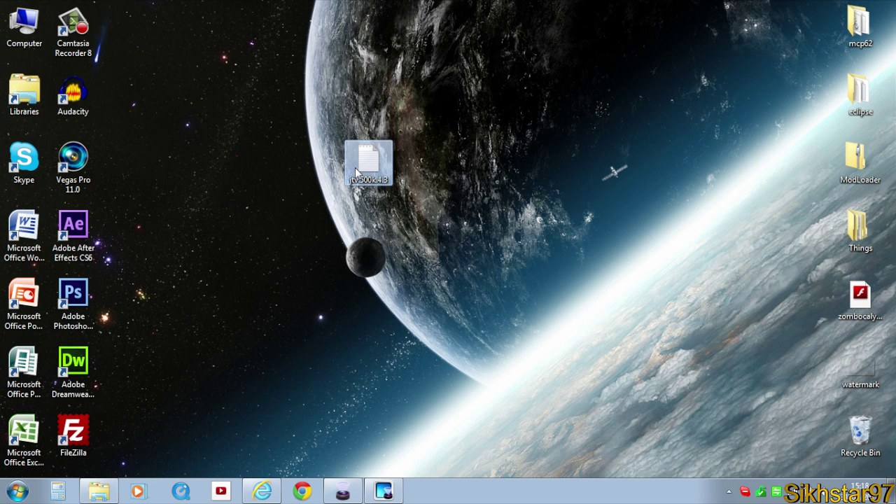
pyautogui.doubleClick(357, 171)
pyautogui.moveTo(620, 228); pyautogui.dragTo(500, 277)
pyautogui.click(630, 266)
pyautogui.click(810, 41)
pyautogui.click(413, 329)
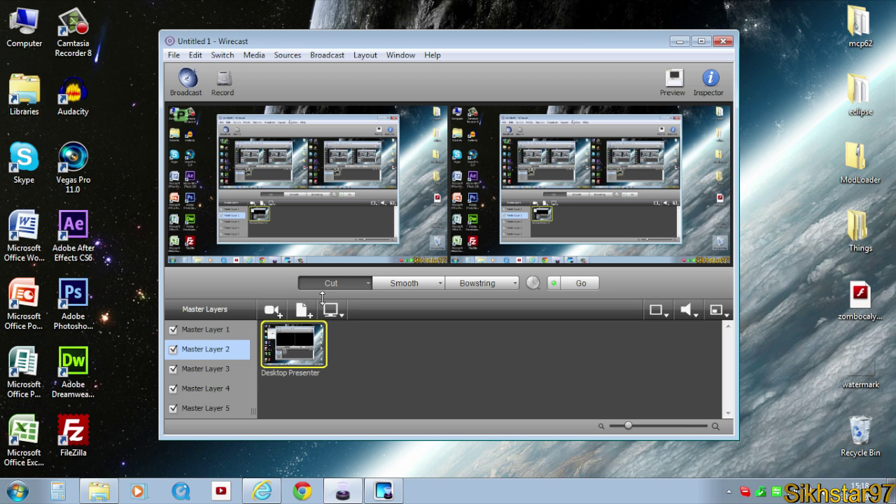
# Reopen the jtv.500k.4.3 config file to check it again, then restore Wirecast.
pyautogui.click(679, 41)
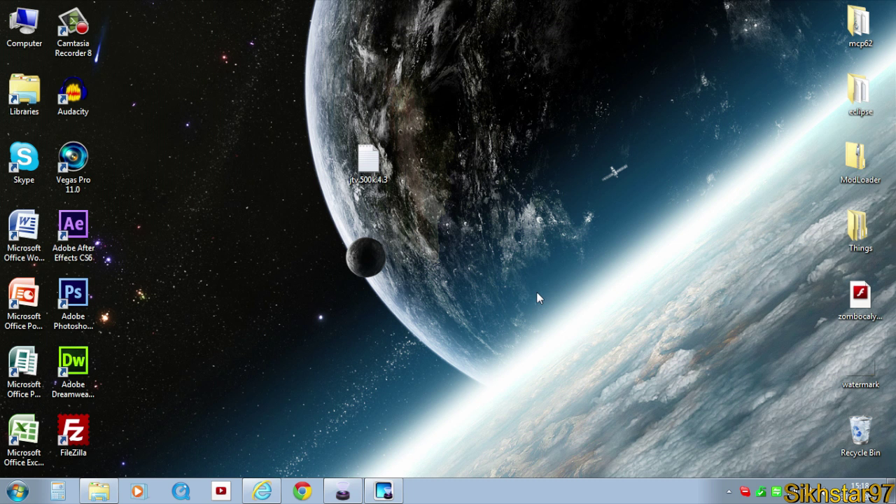
pyautogui.moveTo(423, 301); pyautogui.dragTo(347, 140)
pyautogui.doubleClick(368, 161)
pyautogui.click(810, 41)
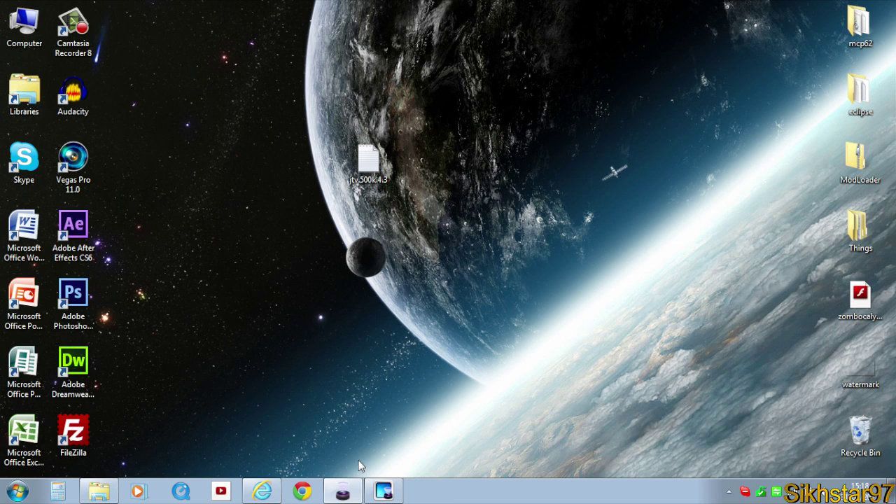
pyautogui.click(384, 490)
# In Broadcast Settings, add destinations and remove the duplicate so only one remains.
pyautogui.click(332, 59)
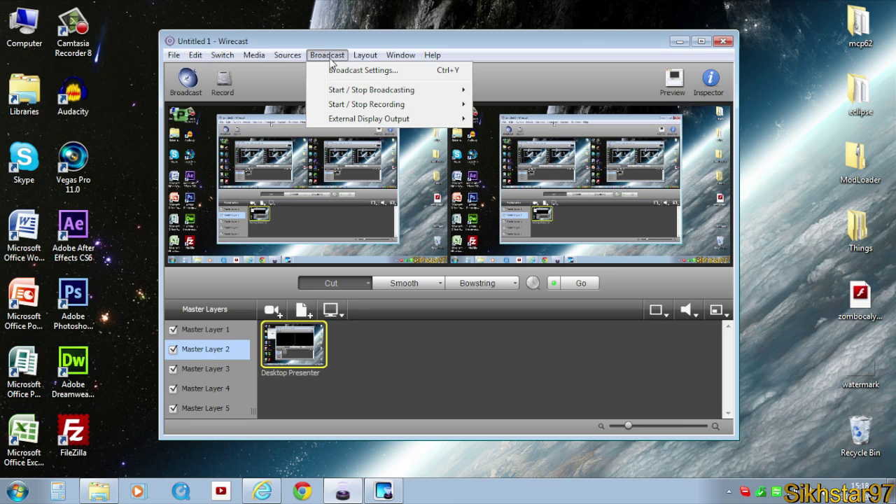
pyautogui.click(363, 70)
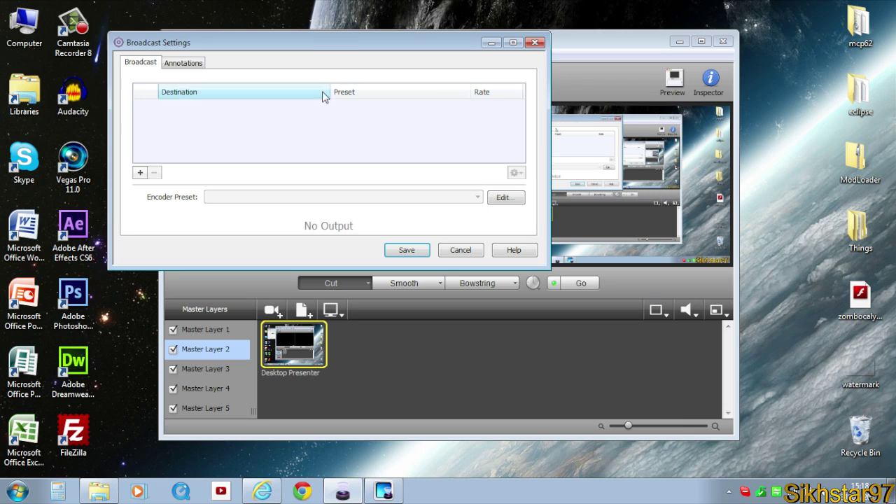
pyautogui.click(140, 173)
pyautogui.click(140, 173)
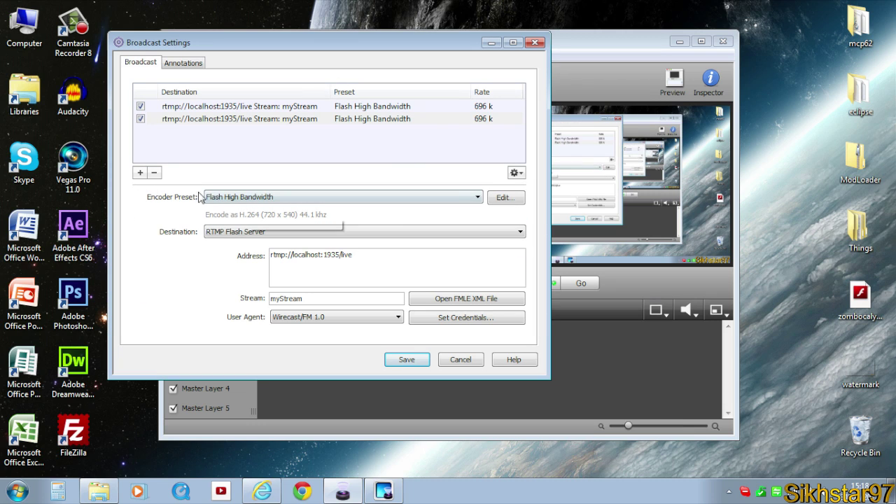
pyautogui.click(206, 119)
pyautogui.click(154, 172)
pyautogui.click(242, 111)
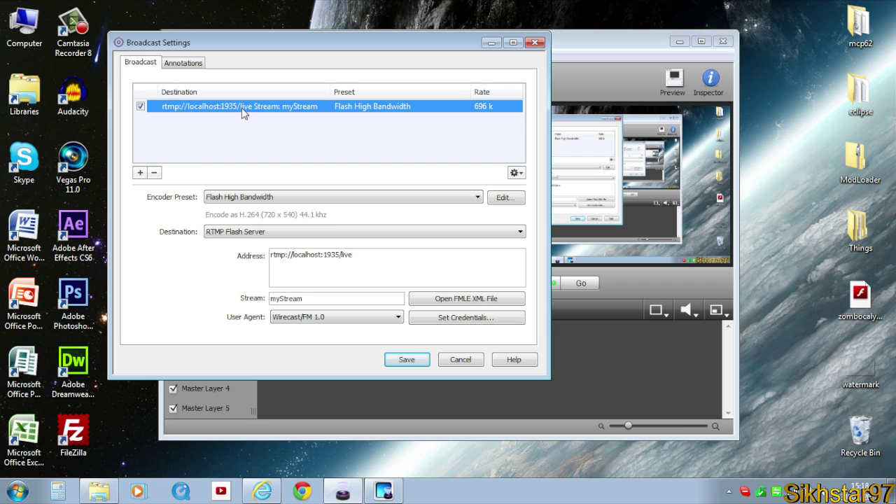
# Set the encoder preset to Flash High Bandwidth 16:9 and keep RTMP Flash Server as destination.
pyautogui.click(262, 197)
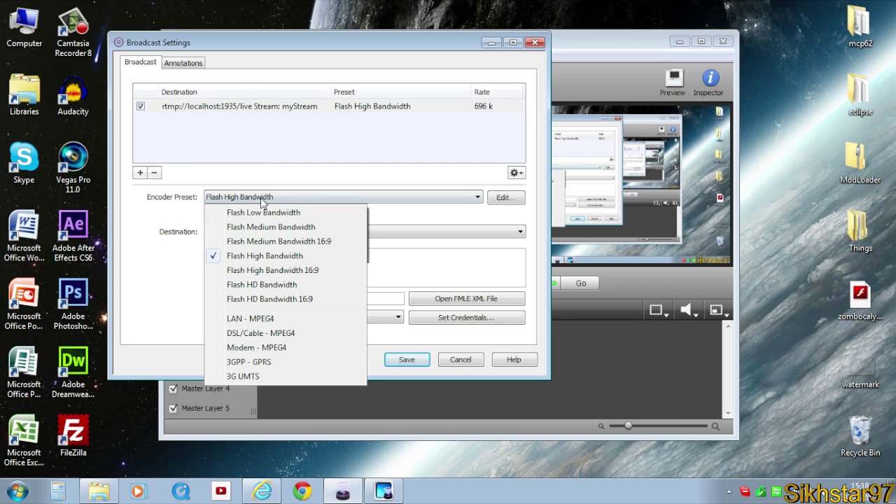
pyautogui.click(260, 270)
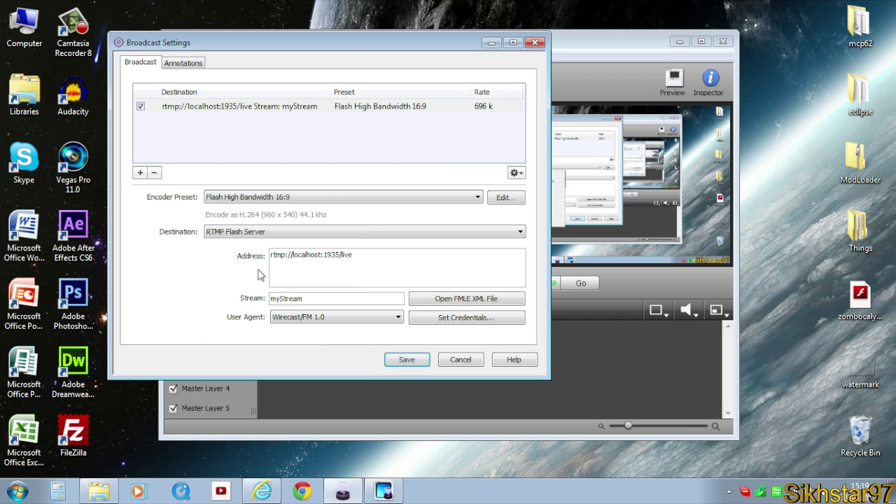
pyautogui.click(231, 233)
pyautogui.click(259, 248)
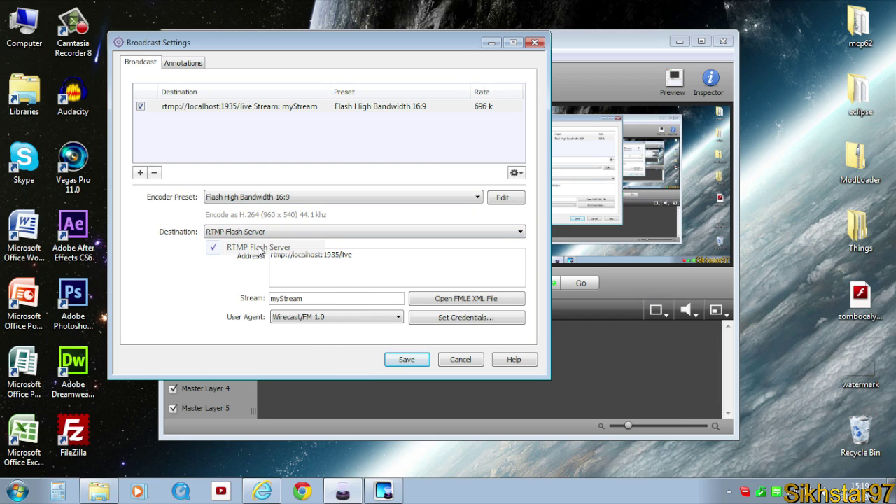
pyautogui.click(339, 275)
pyautogui.doubleClick(278, 266)
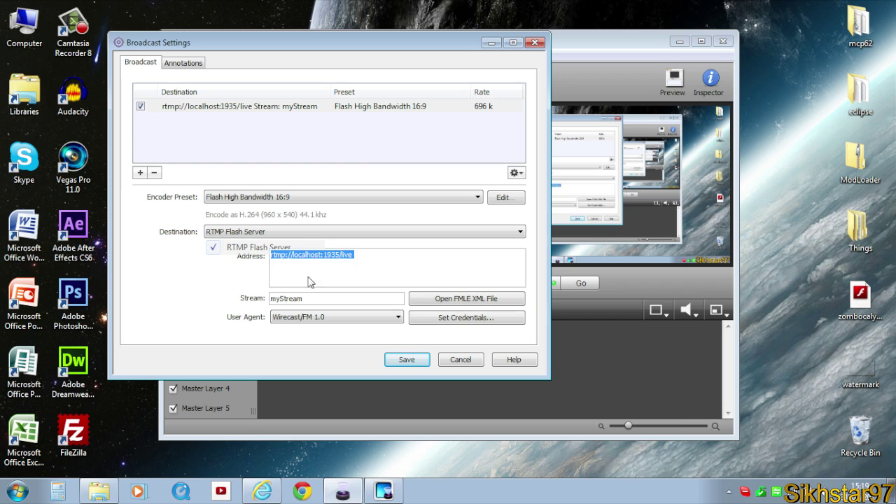
pyautogui.click(312, 283)
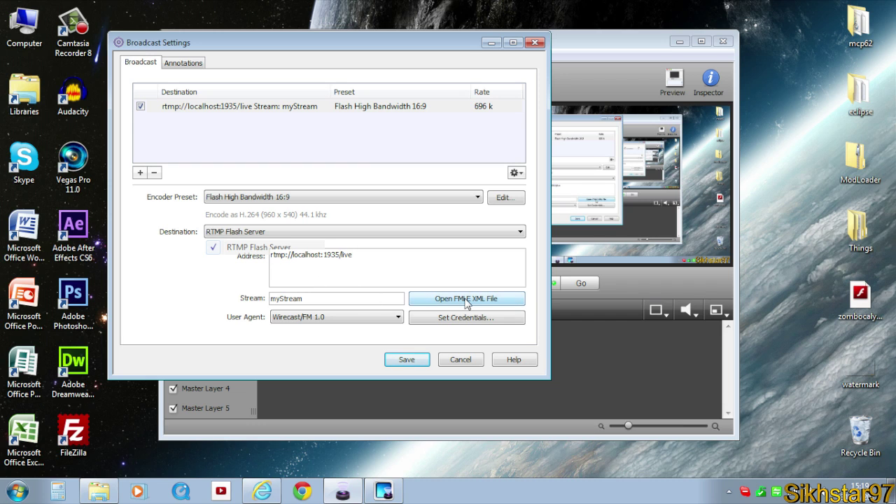
# Load the server address and stream key from the jtv.500k.4.3 FMLE XML file and save.
pyautogui.click(512, 304)
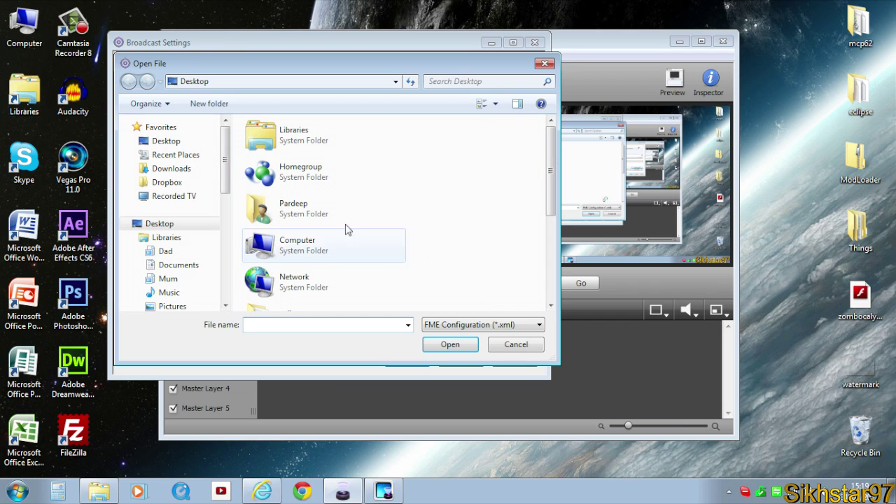
pyautogui.moveTo(547, 180); pyautogui.dragTo(549, 263)
pyautogui.click(336, 262)
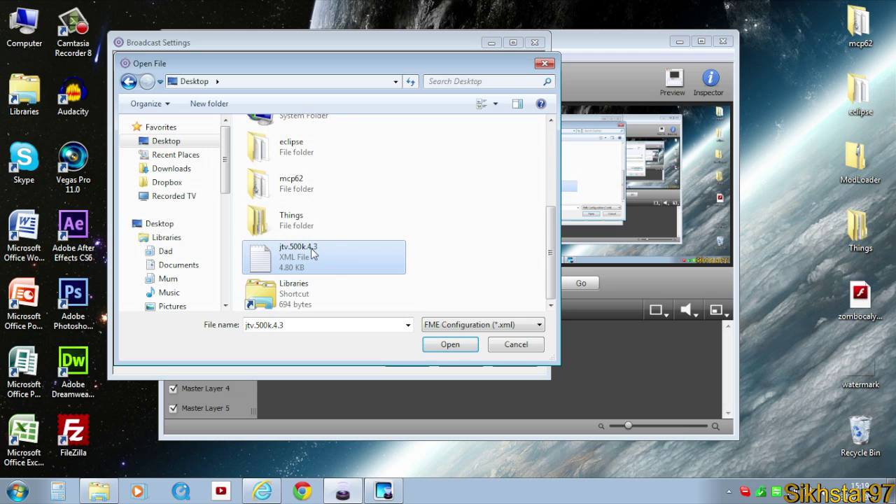
pyautogui.doubleClick(313, 258)
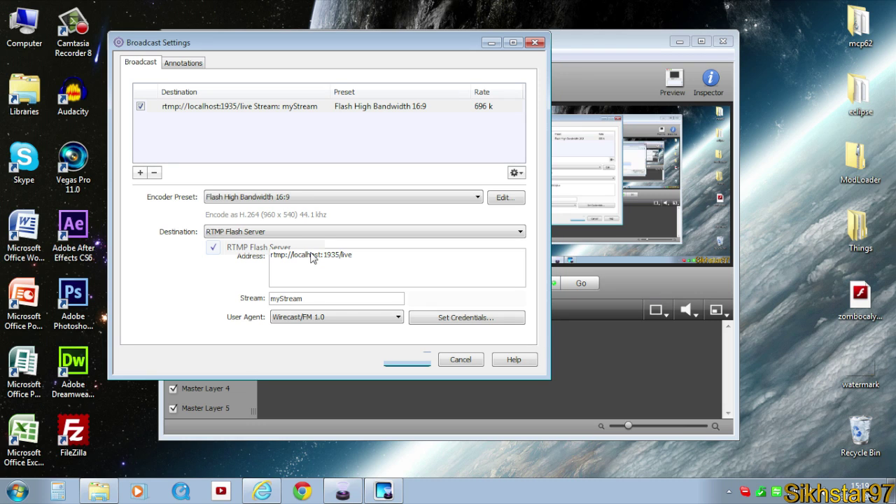
pyautogui.moveTo(362, 268); pyautogui.dragTo(270, 247)
pyautogui.click(347, 261)
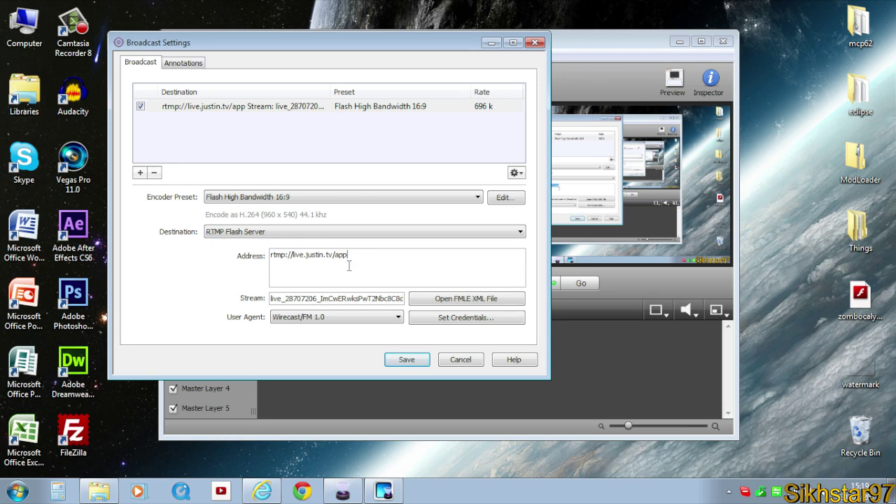
pyautogui.click(418, 361)
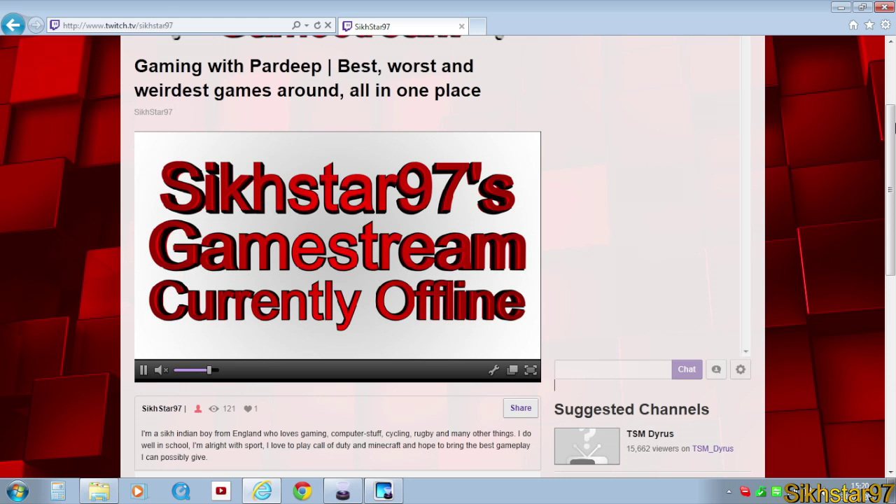
# Scroll the Twitch channel page to the top showing it offline, then return to Wirecast.
pyautogui.scroll(3, 894, 128)
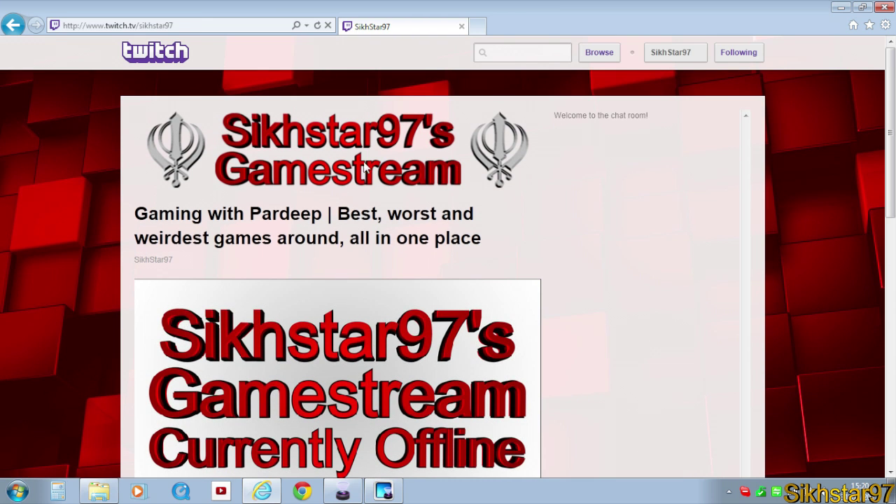
pyautogui.click(383, 491)
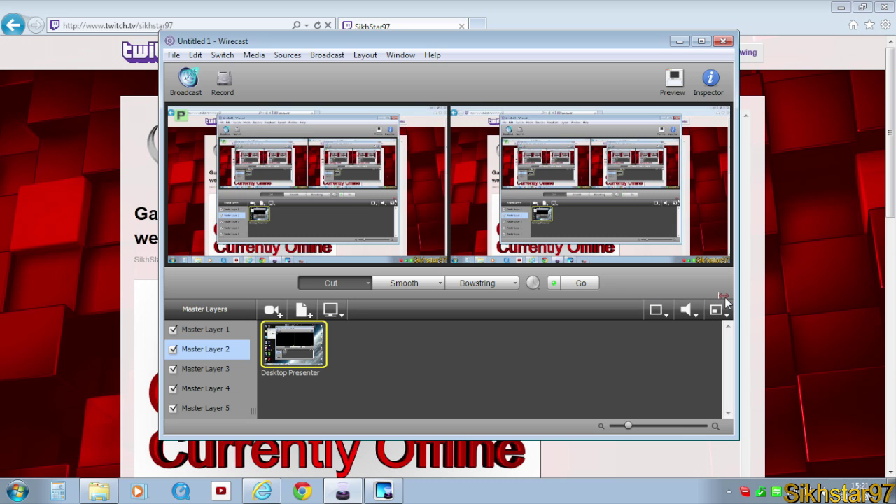
# Bring the Twitch channel page forward and scroll down to check the player.
pyautogui.click(577, 6)
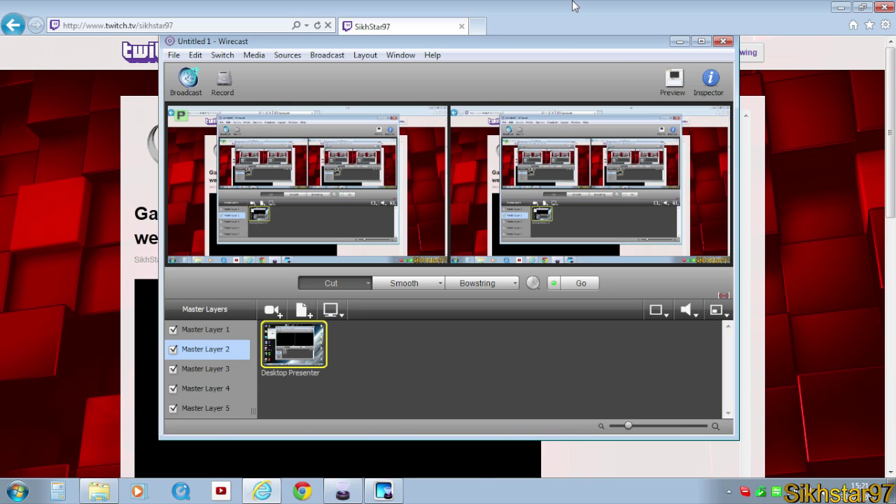
pyautogui.scroll(-2, 656, 171)
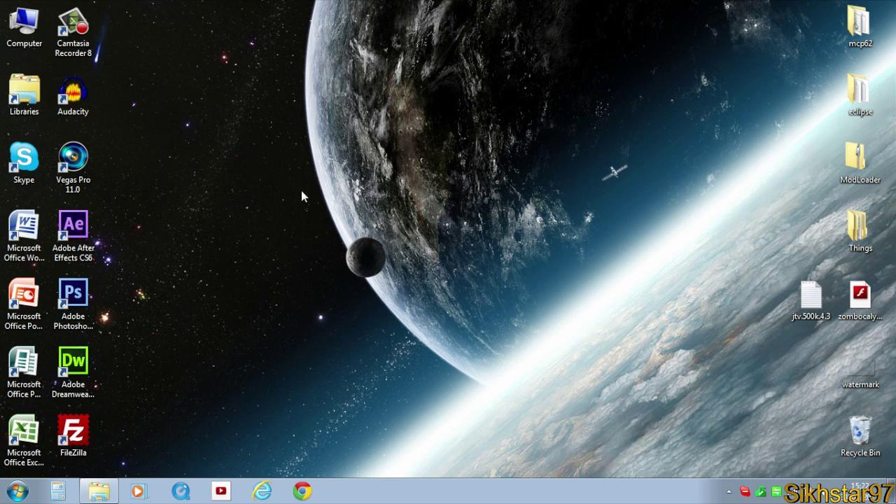
pyautogui.moveTo(301, 191); pyautogui.dragTo(425, 329)
pyautogui.moveTo(308, 163); pyautogui.dragTo(291, 105)
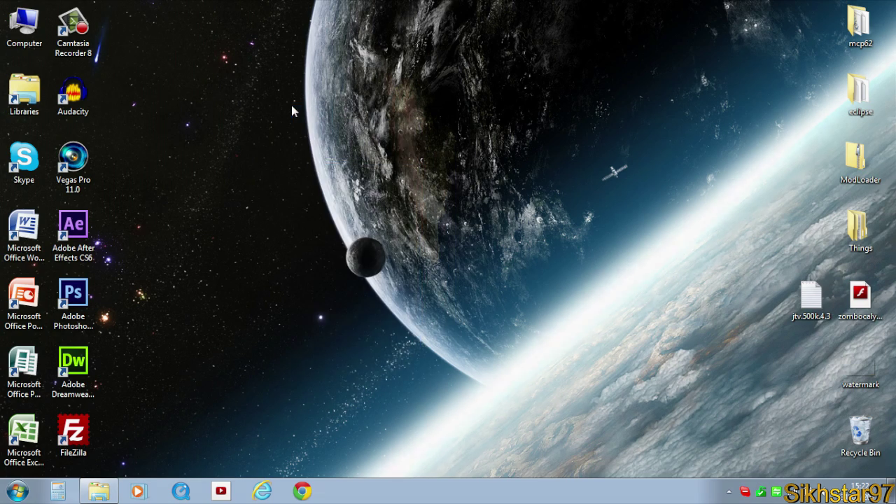